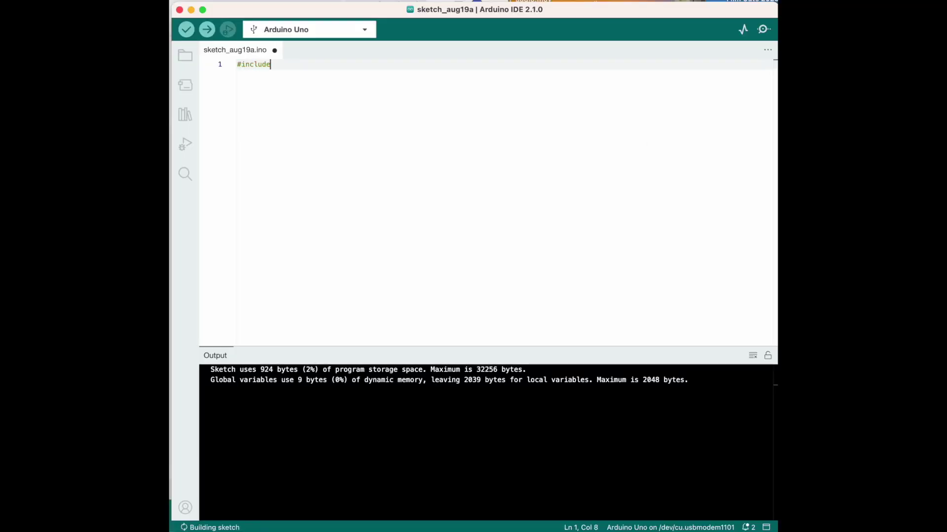
{"action": "type", "text": "<"}
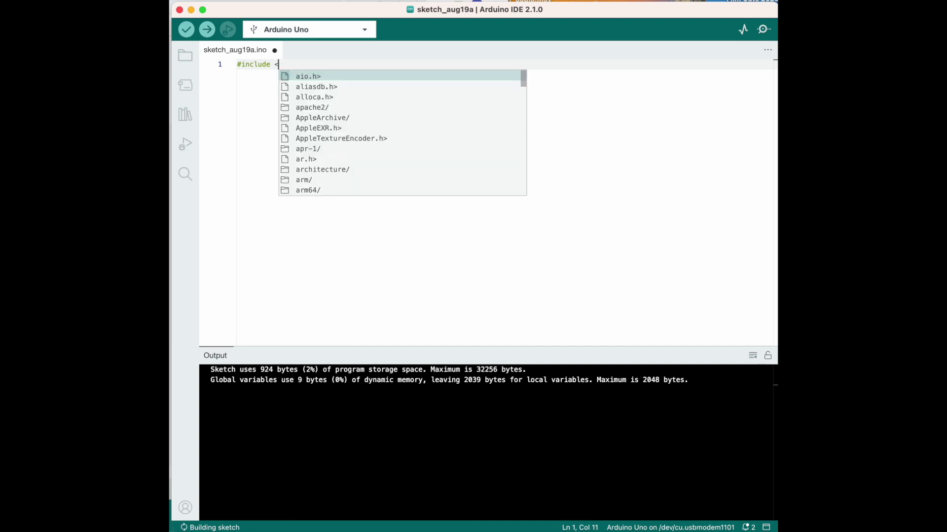
{"action": "type", "text": "Servo.h>"}
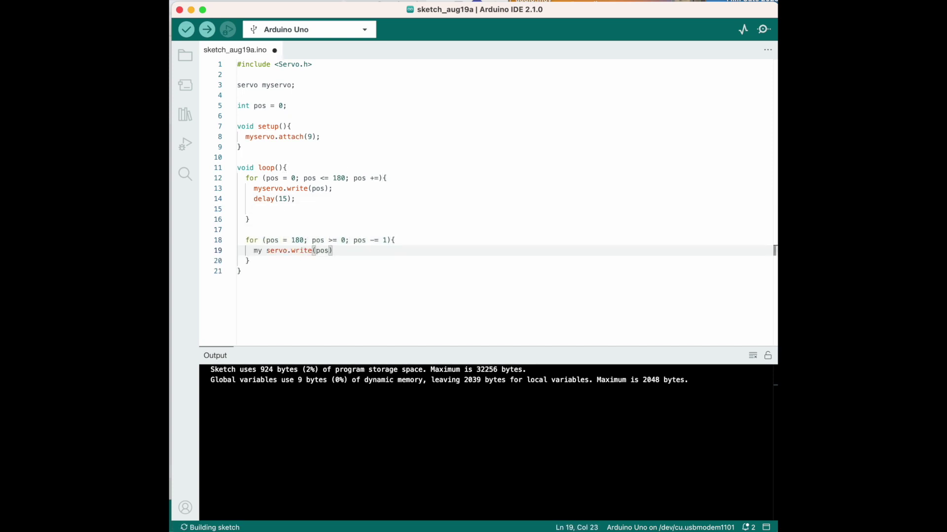
Verify the servo sweep sketch, which reports 'servo' does not name a type
{"action": "left_click", "coordinate": [186, 32]}
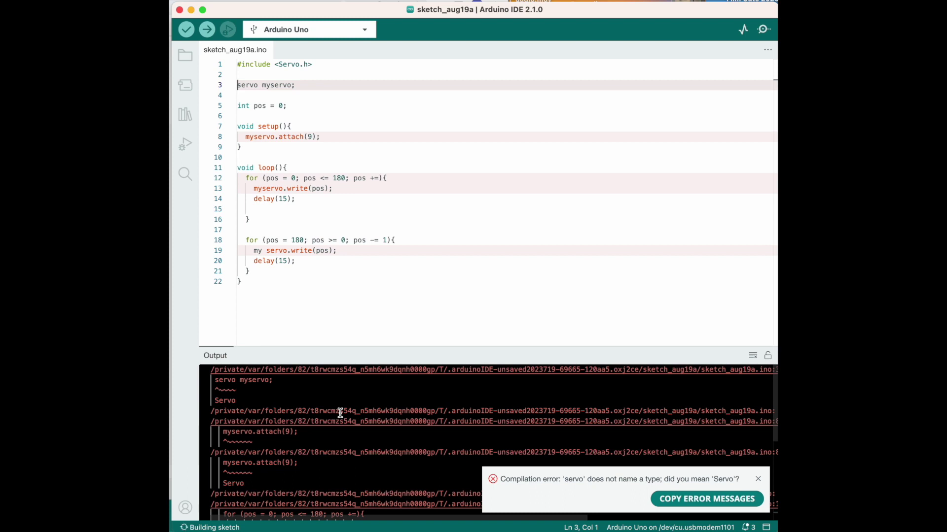
Correct line 3 to 'Servo myservo' and re-verify, getting an expected primary-expression error
{"action": "left_click", "coordinate": [241, 86]}
{"action": "key", "text": "BackSpace"}
{"action": "type", "text": "S"}
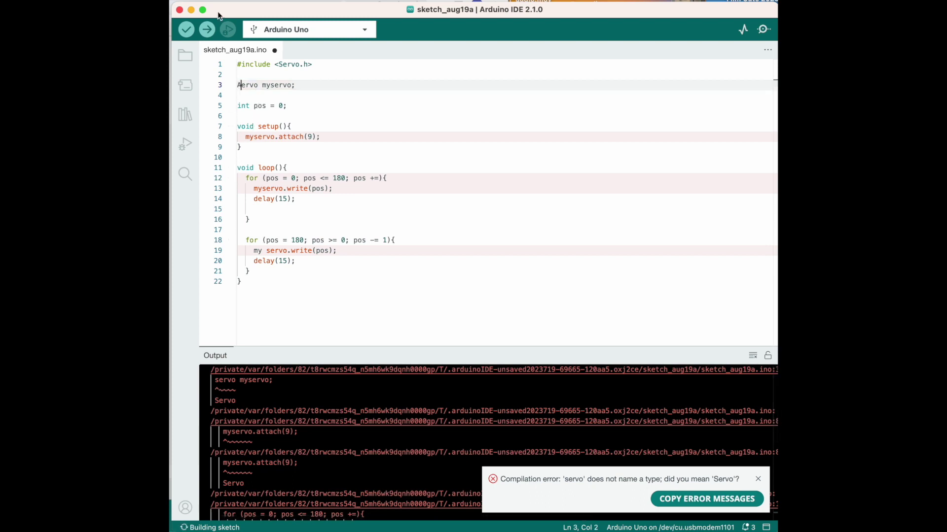
{"action": "type", "text": "S"}
{"action": "key", "text": "BackSpace"}
{"action": "left_click", "coordinate": [186, 29]}
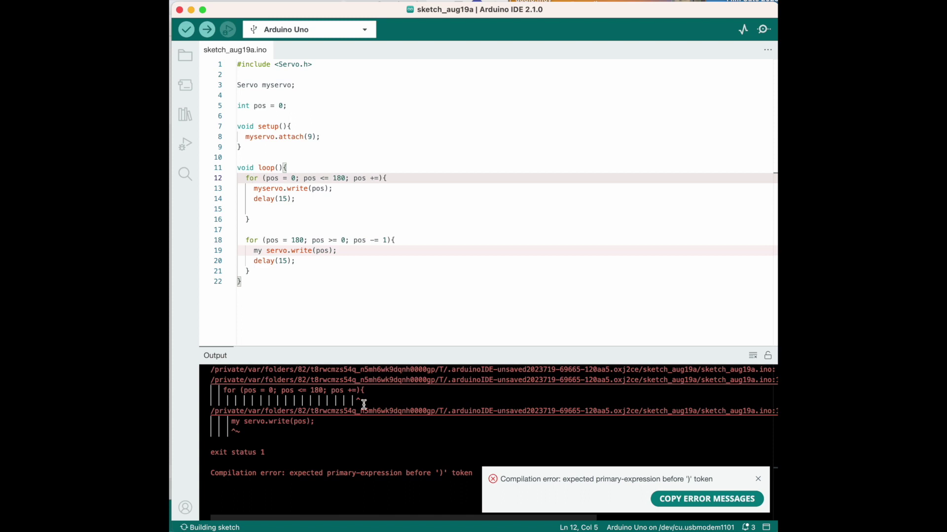
{"action": "scroll", "coordinate": [363, 404], "scroll_direction": "right", "scroll_amount": 1}
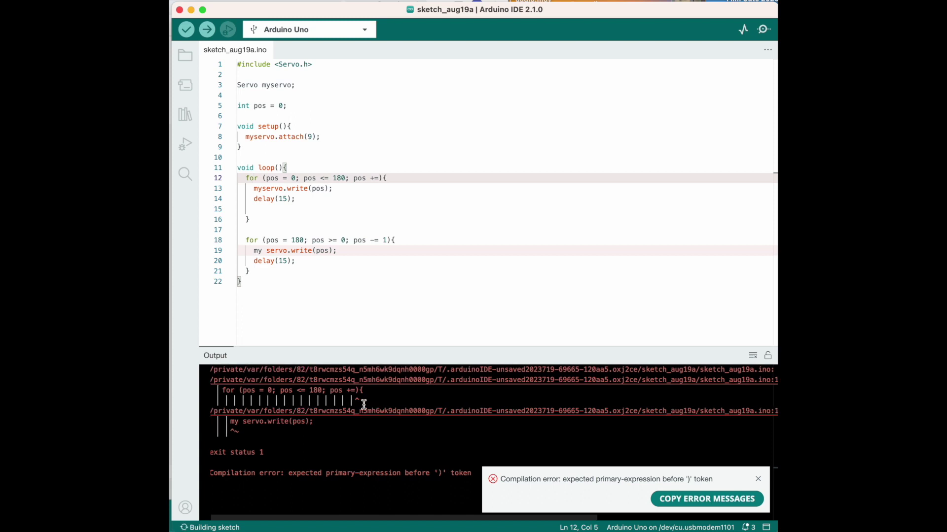
Complete the increment on line 12 to 'pos += 1' and re-verify the sketch
{"action": "left_click", "coordinate": [381, 178]}
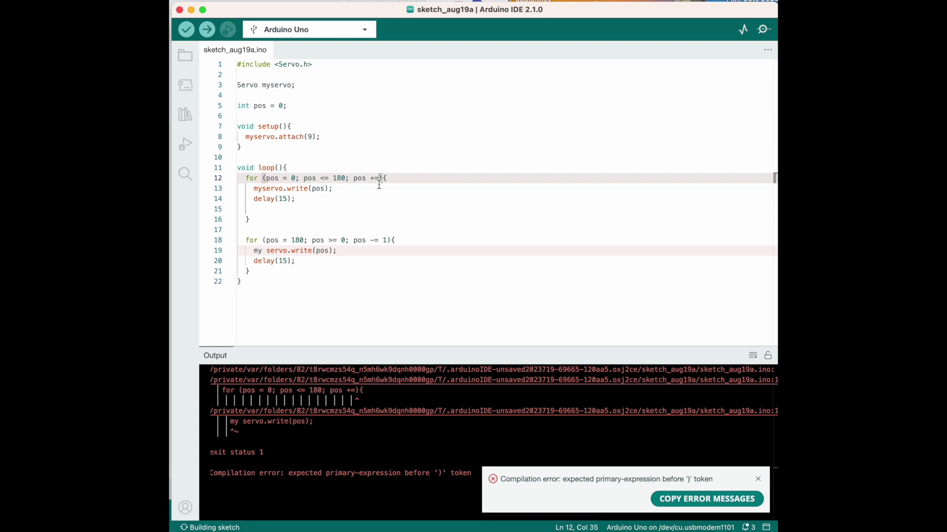
{"action": "type", "text": "1"}
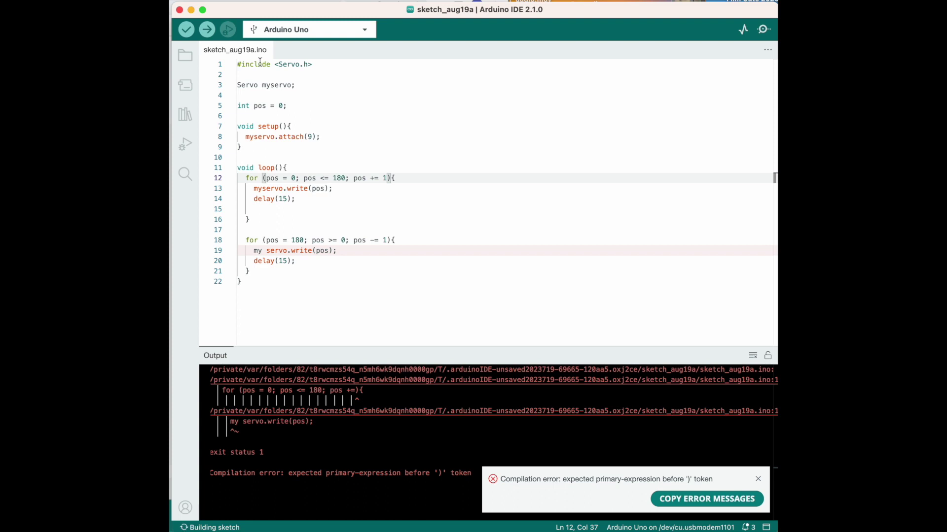
{"action": "left_click", "coordinate": [186, 29]}
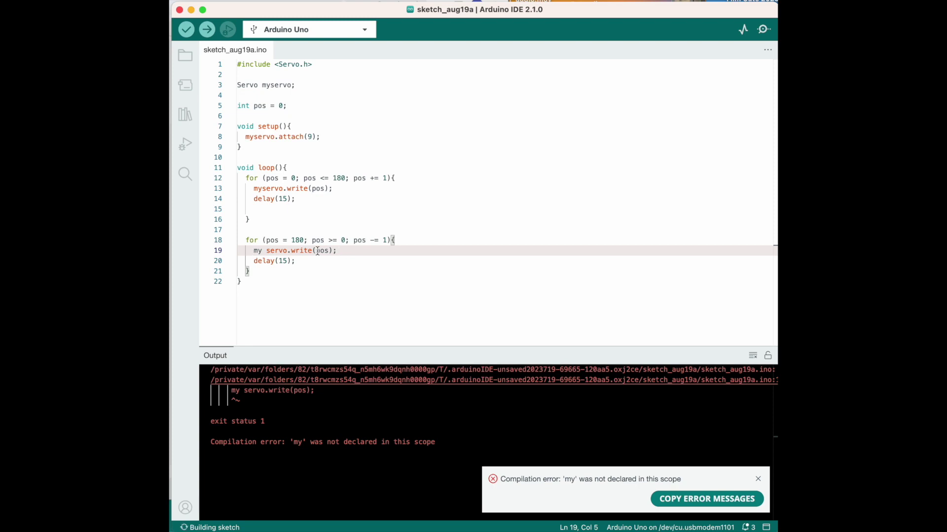
Fix line 19 to 'myservo.write(pos);' and verify again, compiling to 2128 bytes
{"action": "left_click", "coordinate": [267, 250]}
{"action": "key", "text": "BackSpace"}
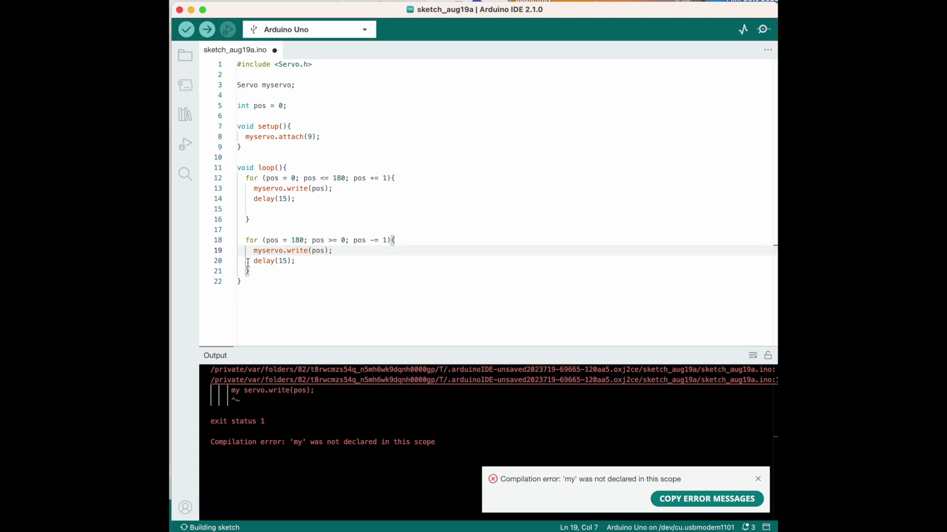
{"action": "left_click", "coordinate": [296, 273]}
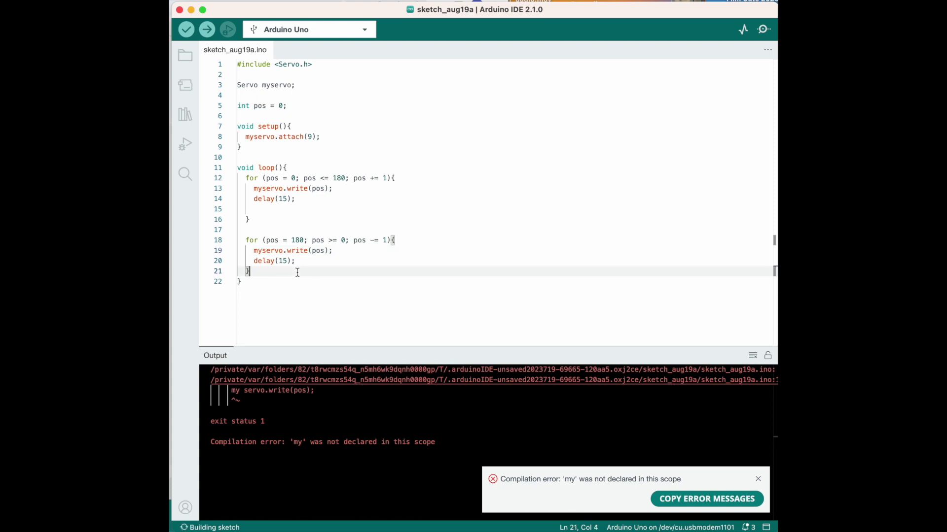
{"action": "left_click", "coordinate": [187, 32]}
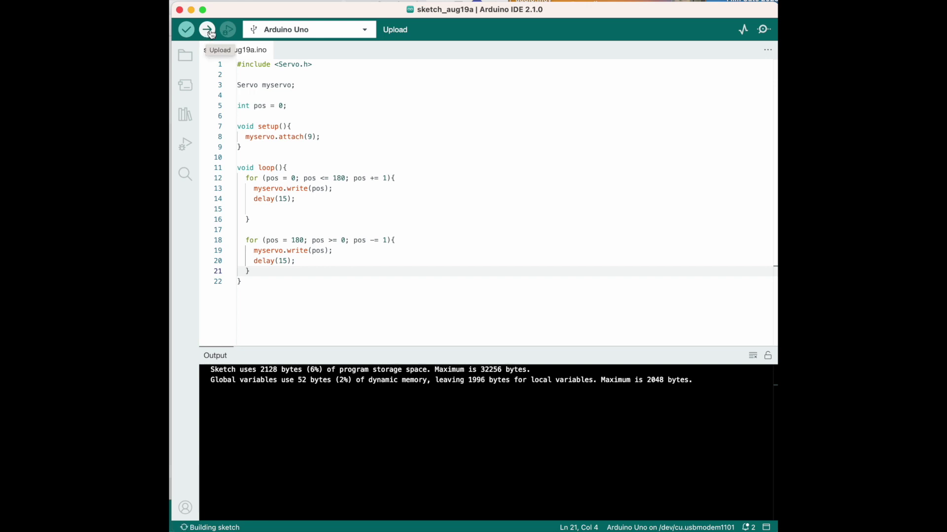
Review the successfully compiled servo sketch by placing the cursor through its loop lines
{"action": "left_click", "coordinate": [414, 191]}
{"action": "left_click", "coordinate": [414, 225]}
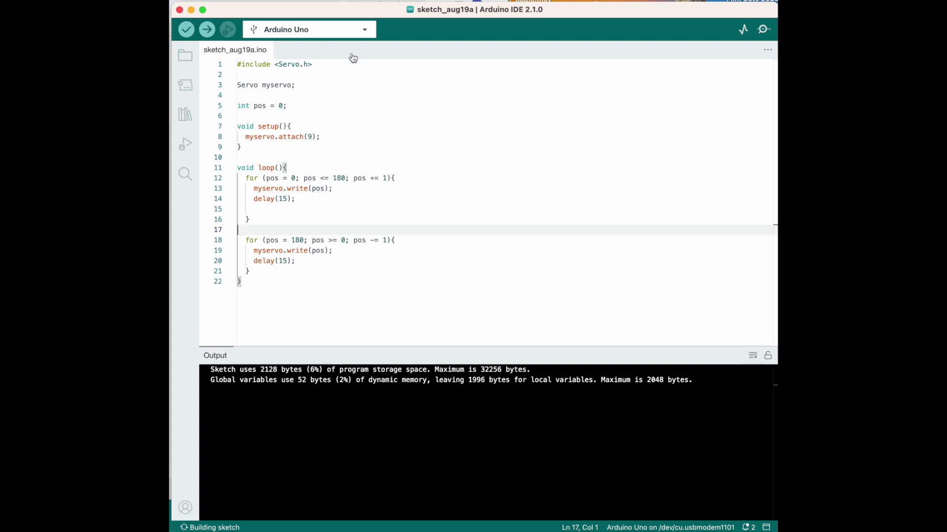
{"action": "left_click", "coordinate": [287, 207]}
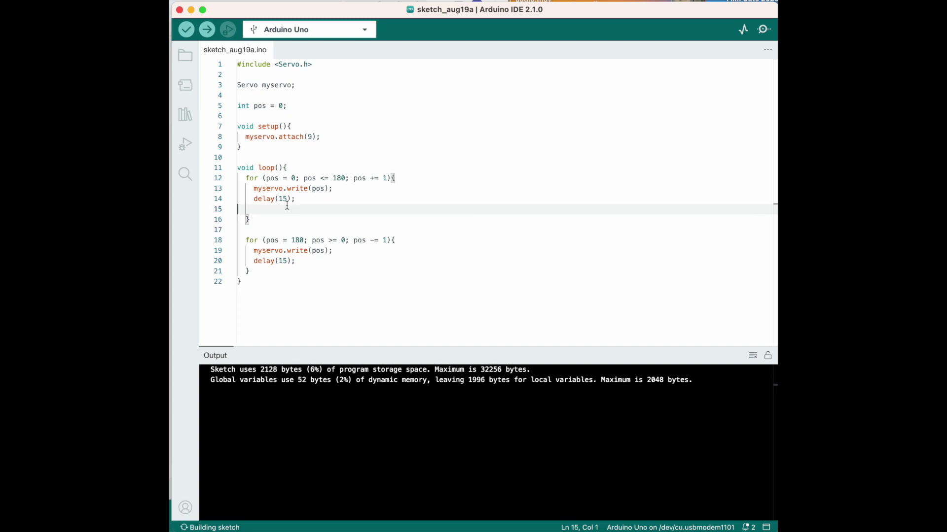
{"action": "left_click", "coordinate": [341, 169]}
{"action": "left_click", "coordinate": [269, 160]}
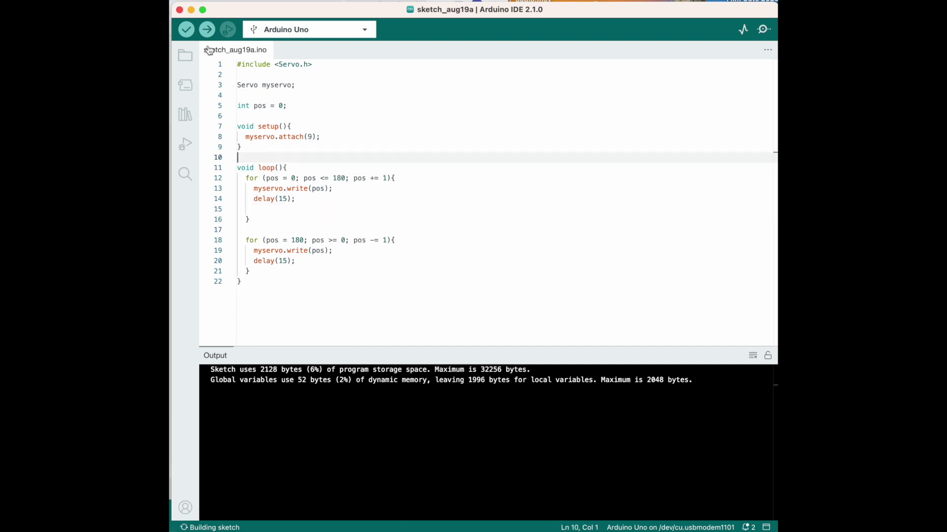